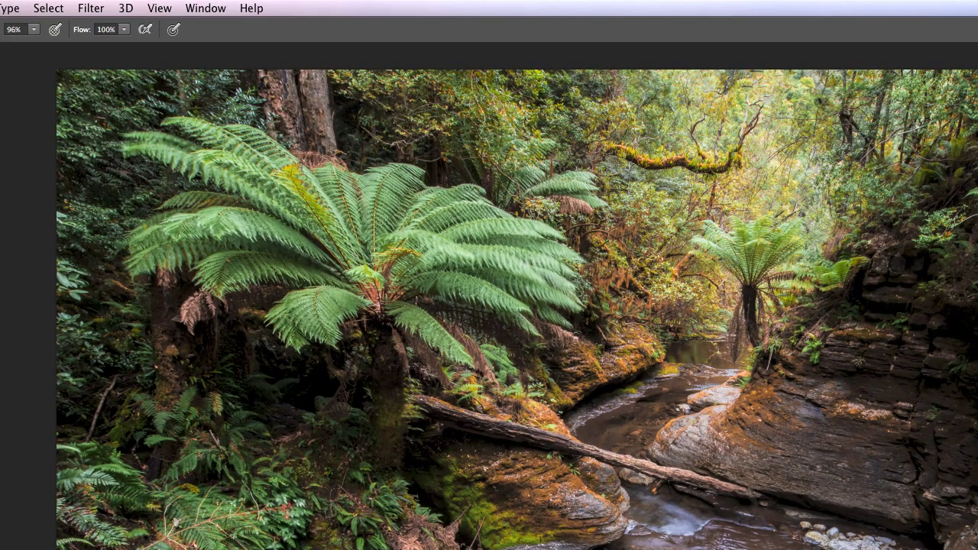
Step: Open the Topaz Clarity filter from the Topaz Labs plug-ins for the forest stream photo
click(91, 8)
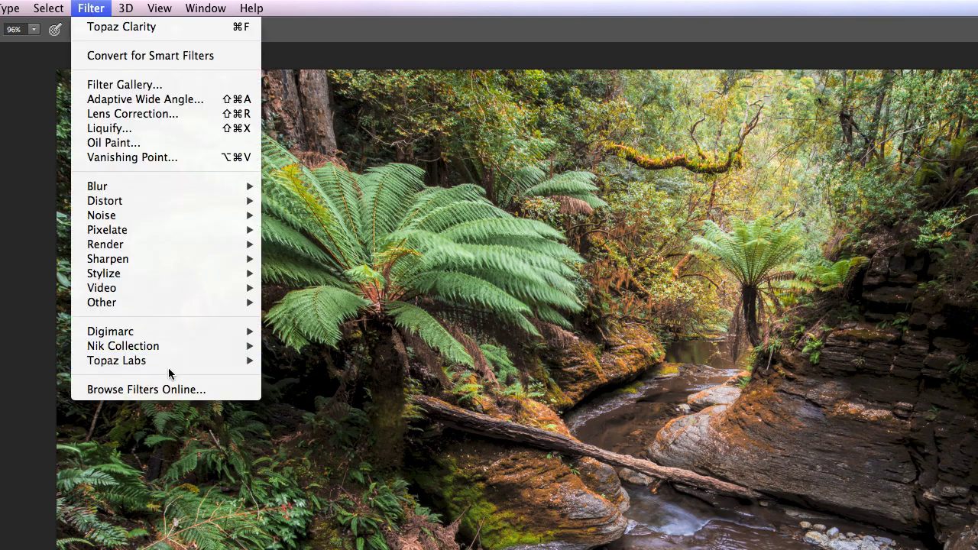
mouse_move(181, 362)
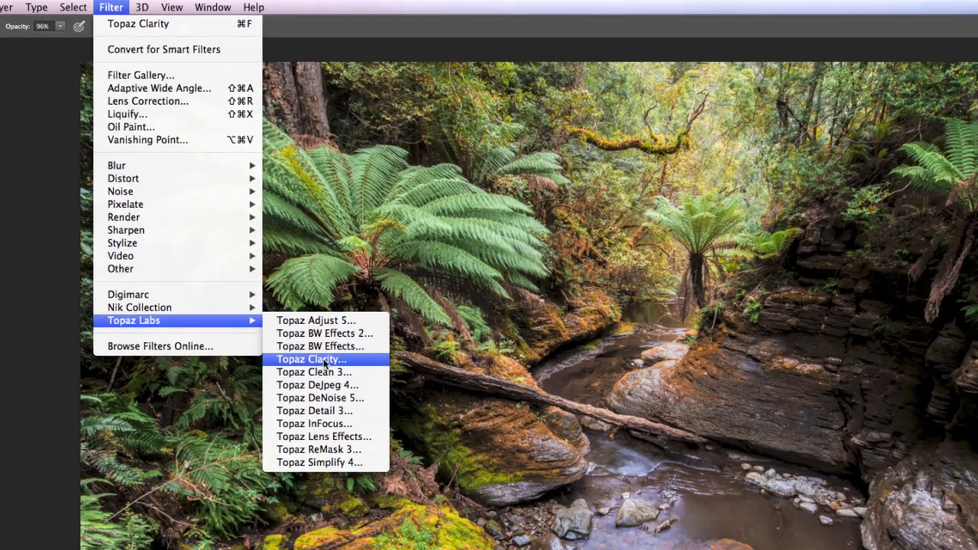
click(316, 403)
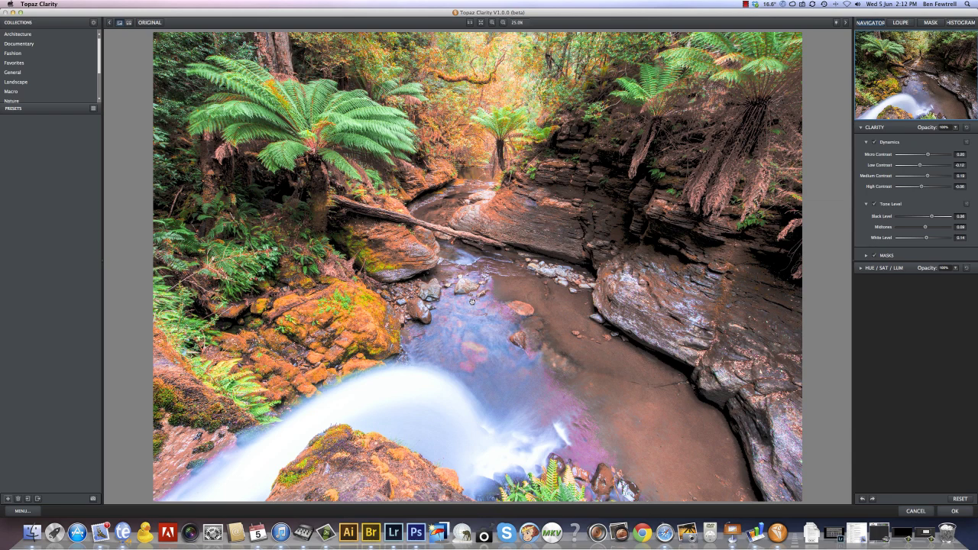
Step: Apply the Landscape I preset from the Landscape collection and dismiss the enlarged preset preview
scroll(27, 77, down, 3)
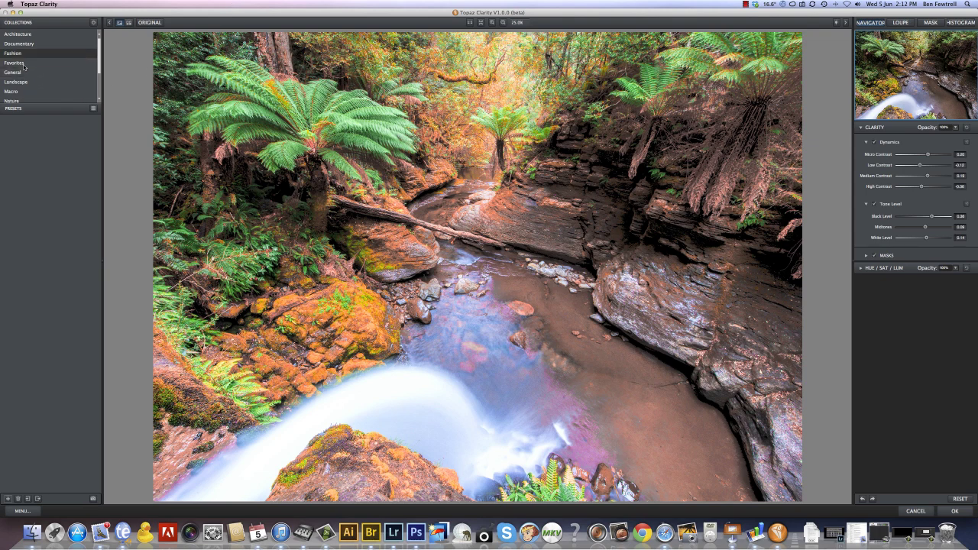
click(19, 44)
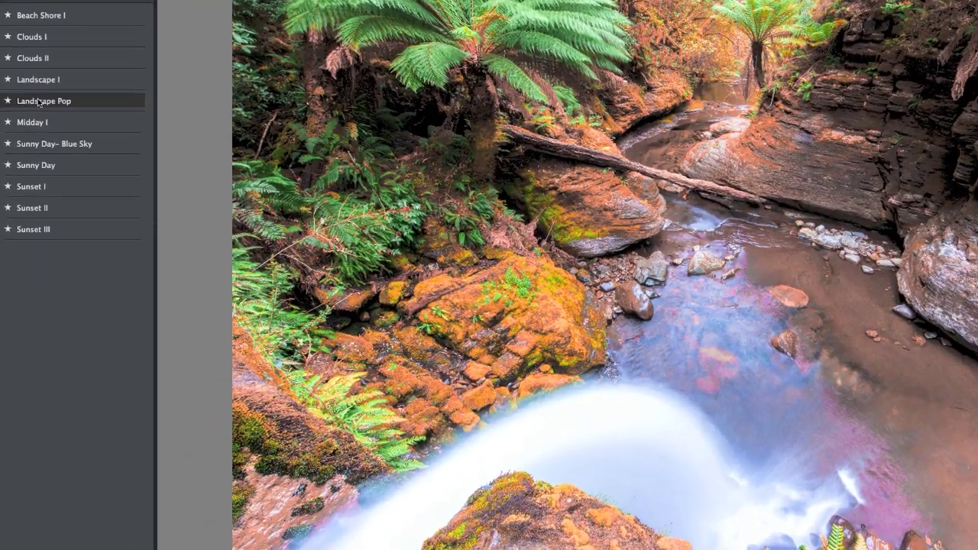
mouse_move(25, 180)
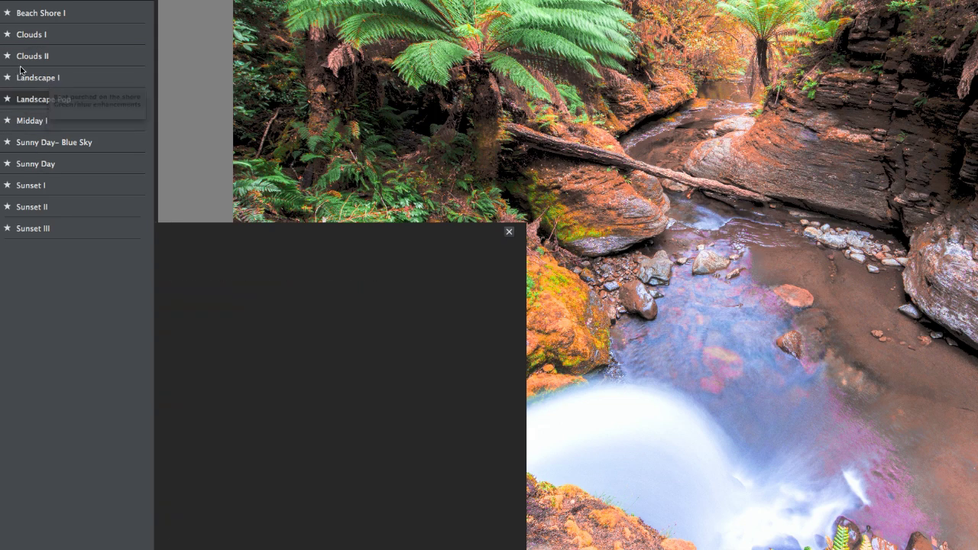
click(23, 75)
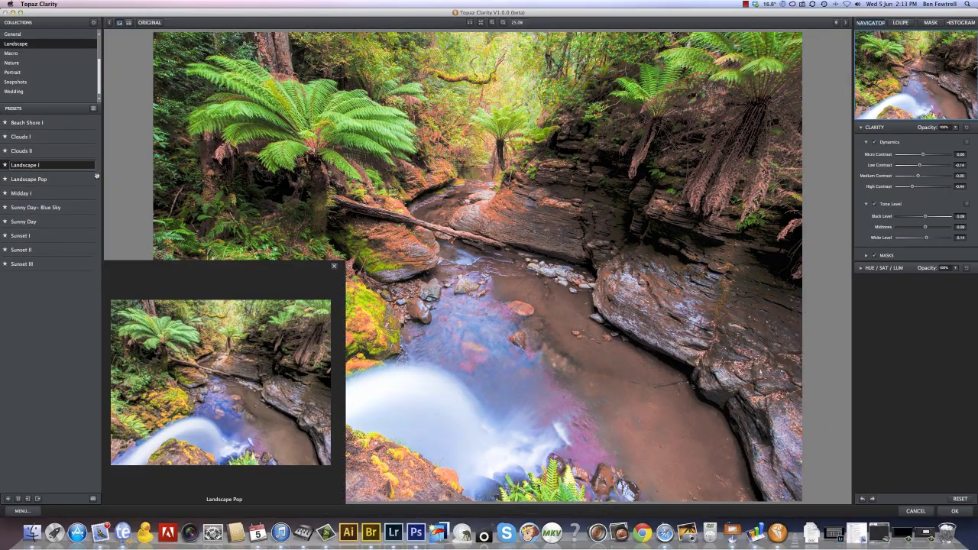
click(333, 267)
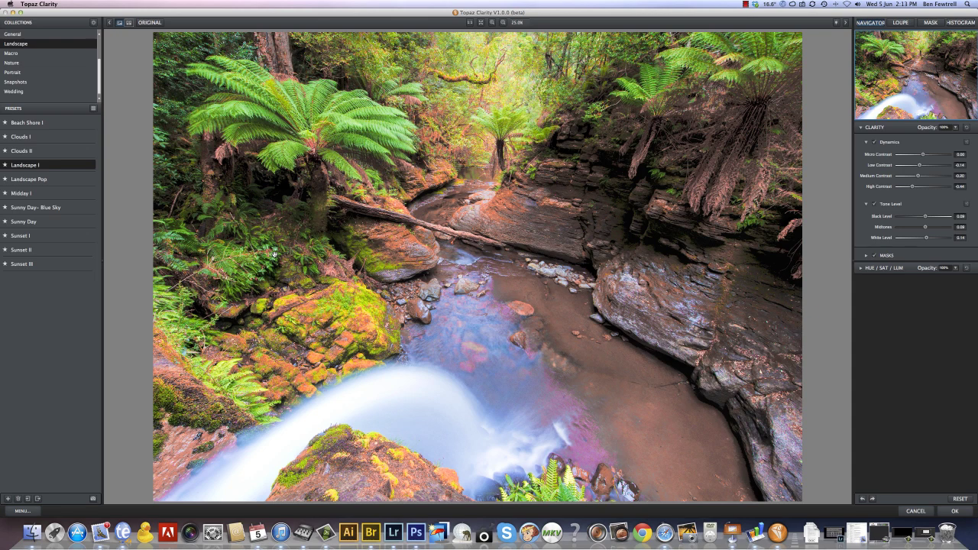
Step: Show the original and processed images side by side and review the Clarity mask options, trying the Hide and Reveal modes
click(129, 22)
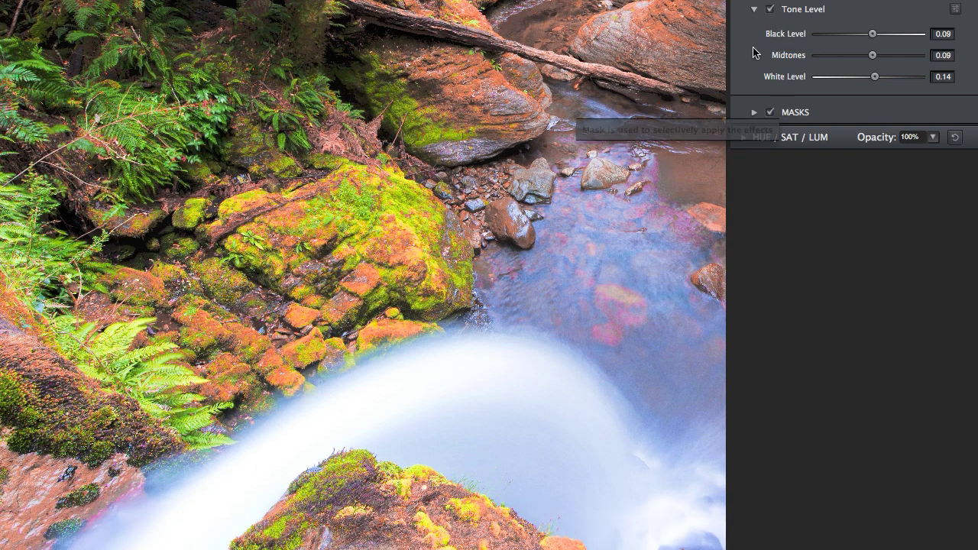
click(754, 112)
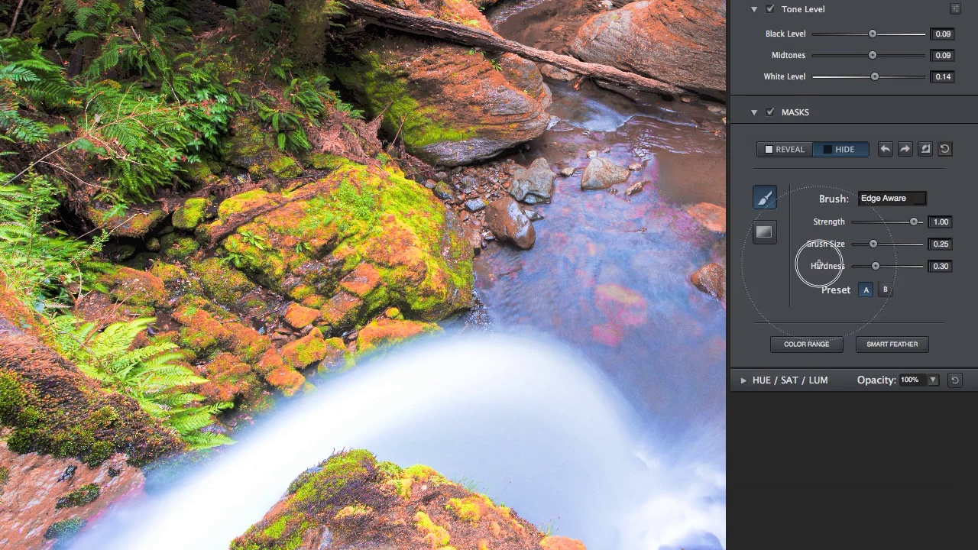
click(801, 151)
click(784, 152)
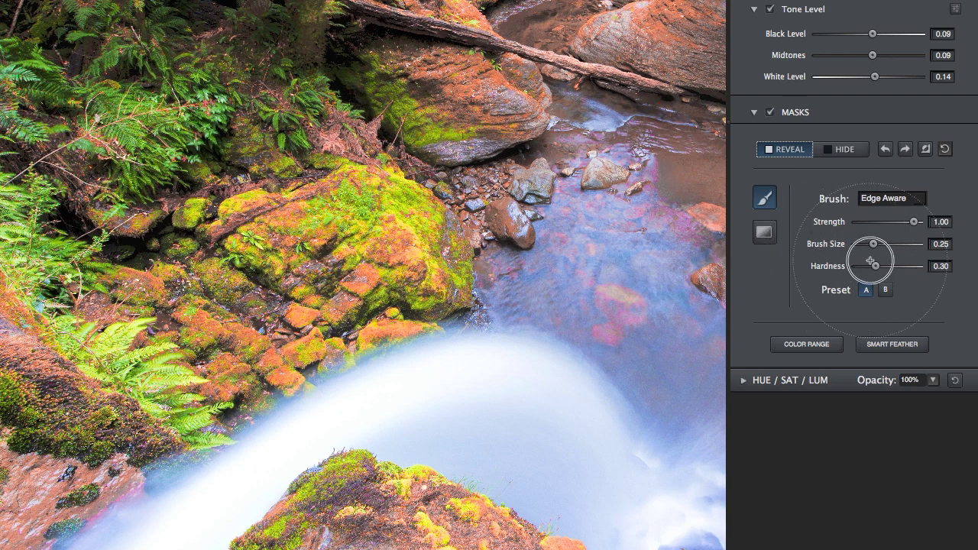
click(755, 113)
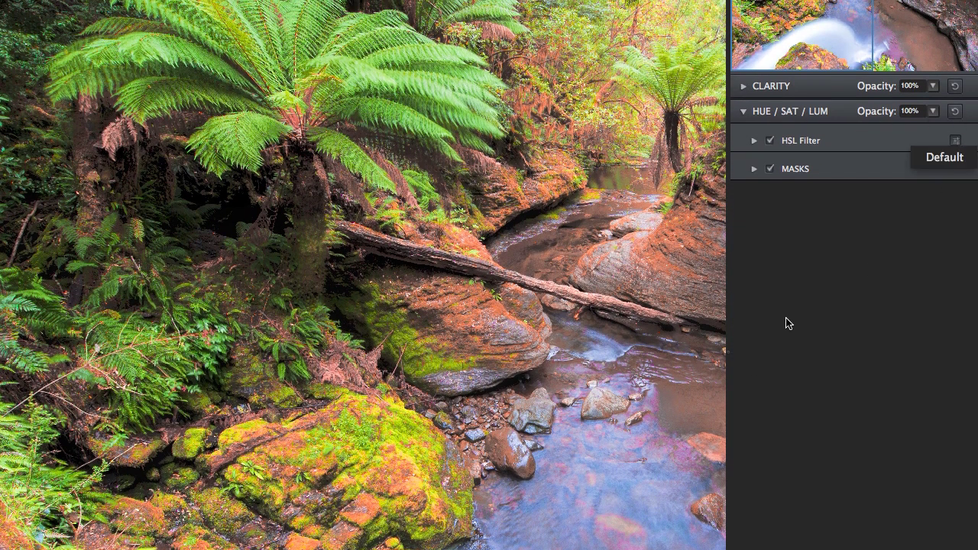
Step: In the HSL Filter, set the Yellow hue to -0.20 and lower the Green hue
click(754, 141)
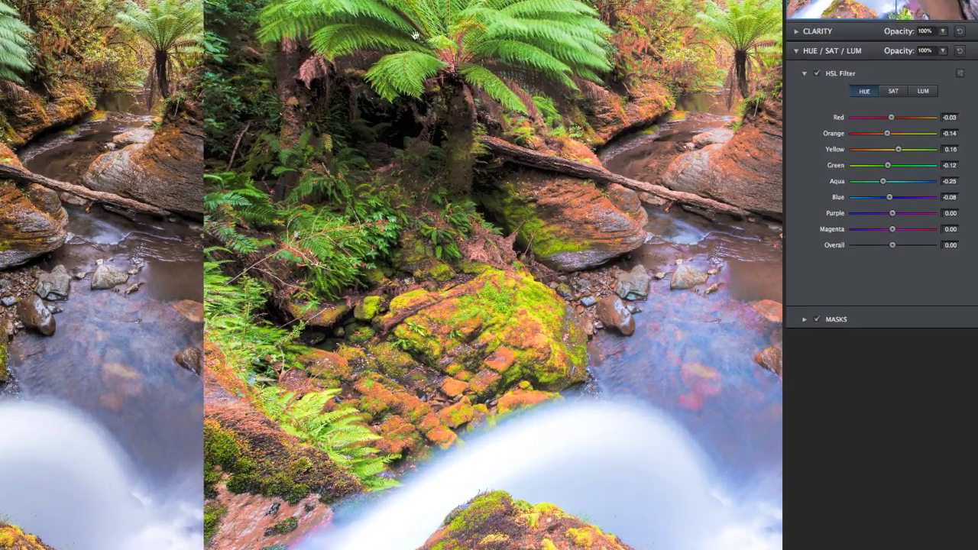
click(885, 149)
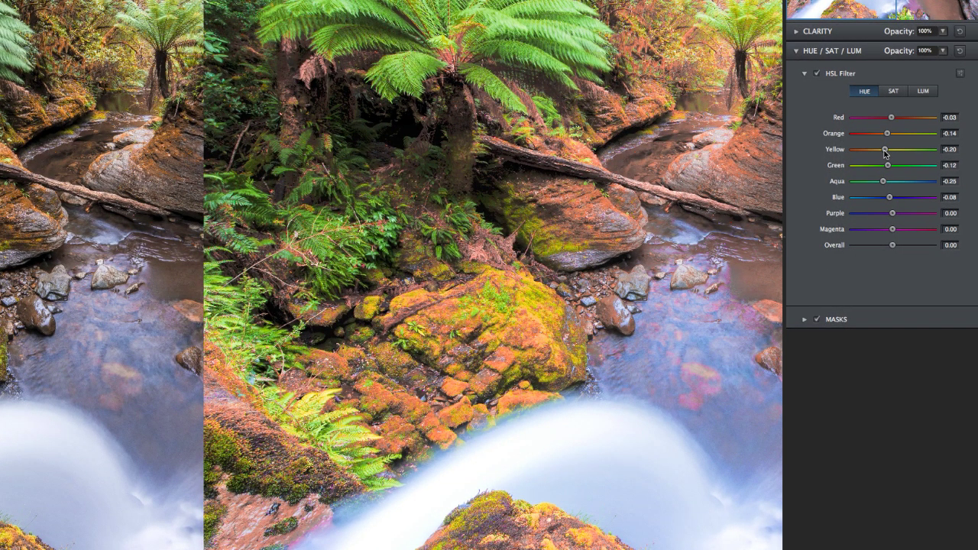
drag(885, 166, 877, 168)
Step: Reduce the HSL Filter's saturation to 0.09 for Green and -0.20 for Yellow
click(892, 93)
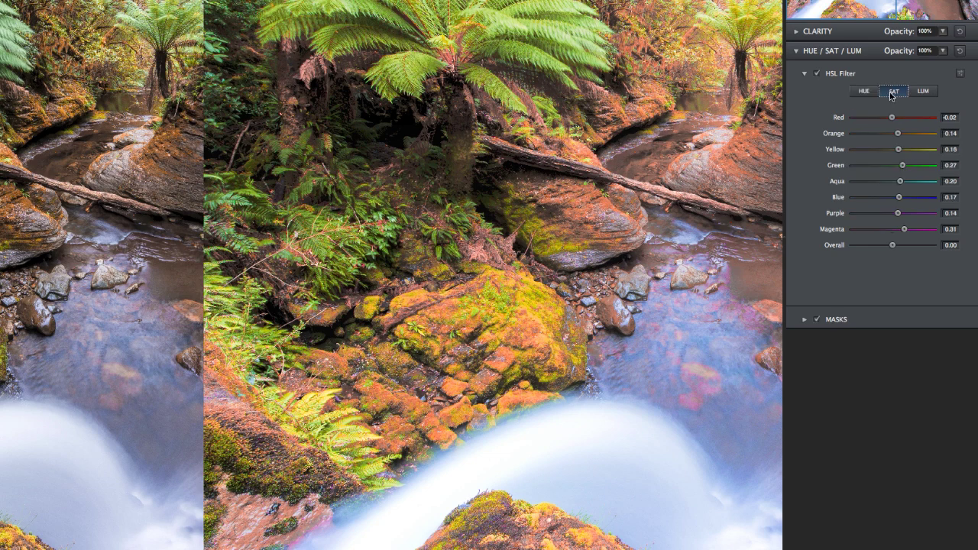
drag(888, 166, 886, 165)
drag(888, 167, 897, 166)
click(885, 149)
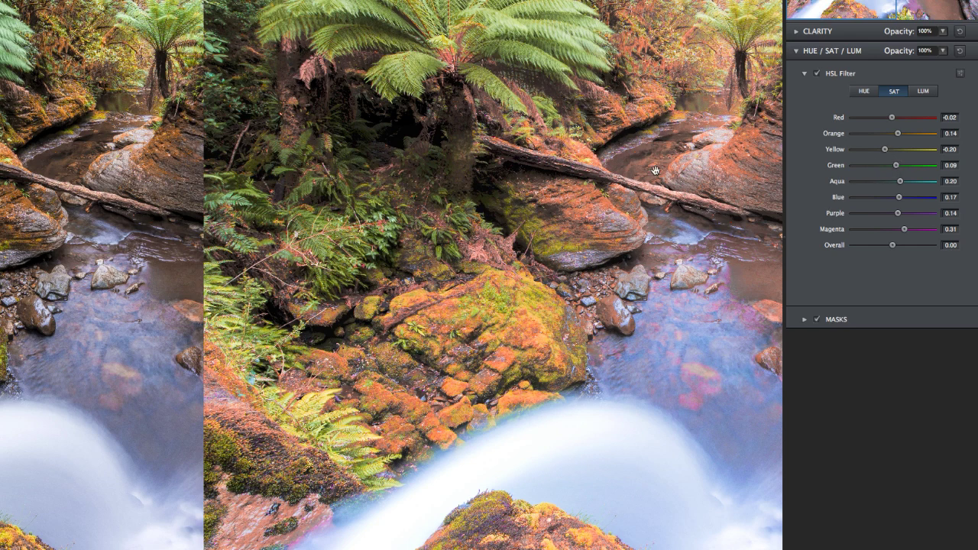
Step: Adjust the Medium Contrast in the Clarity dynamics settings to about -0.06
click(795, 31)
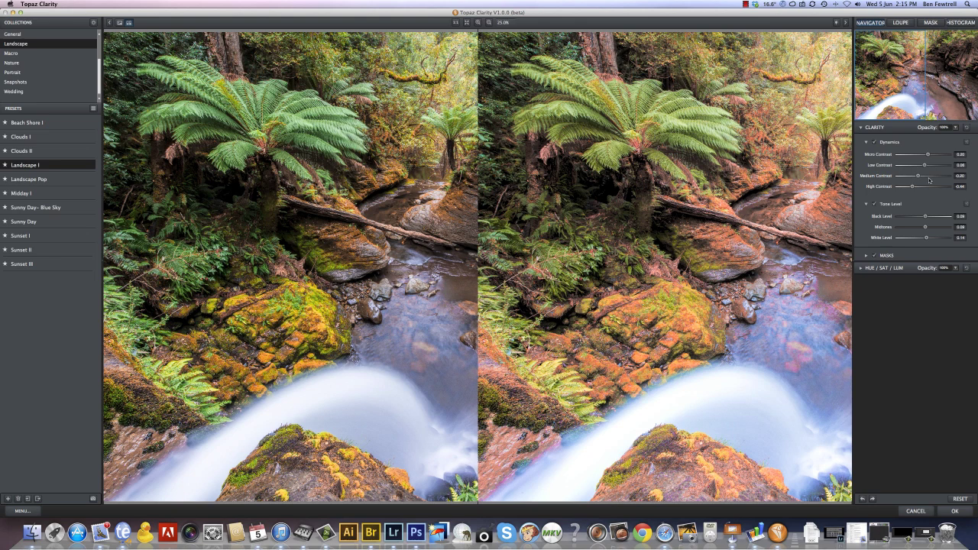
click(926, 176)
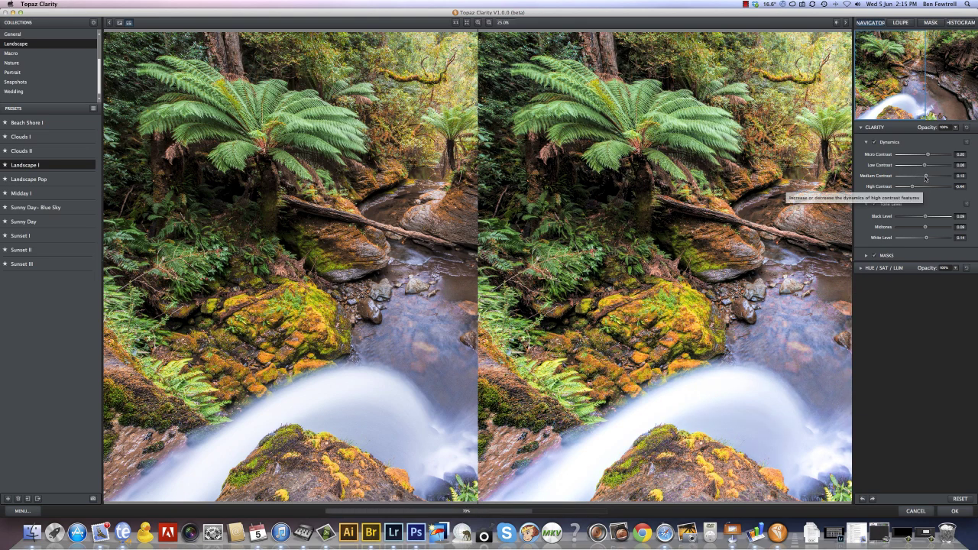
drag(926, 177, 921, 176)
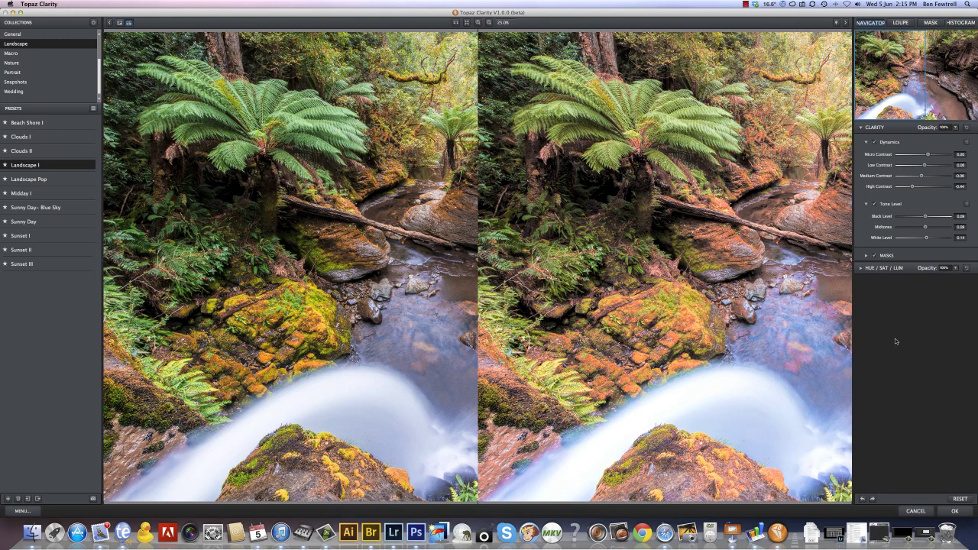
Step: Return to the single-image view and compare the original photo with the processed version several times
click(121, 23)
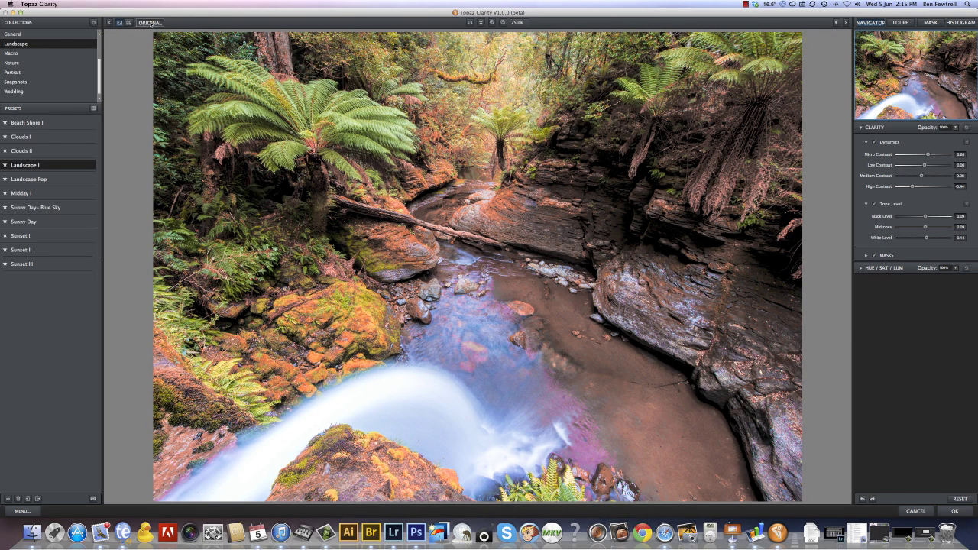
click(150, 23)
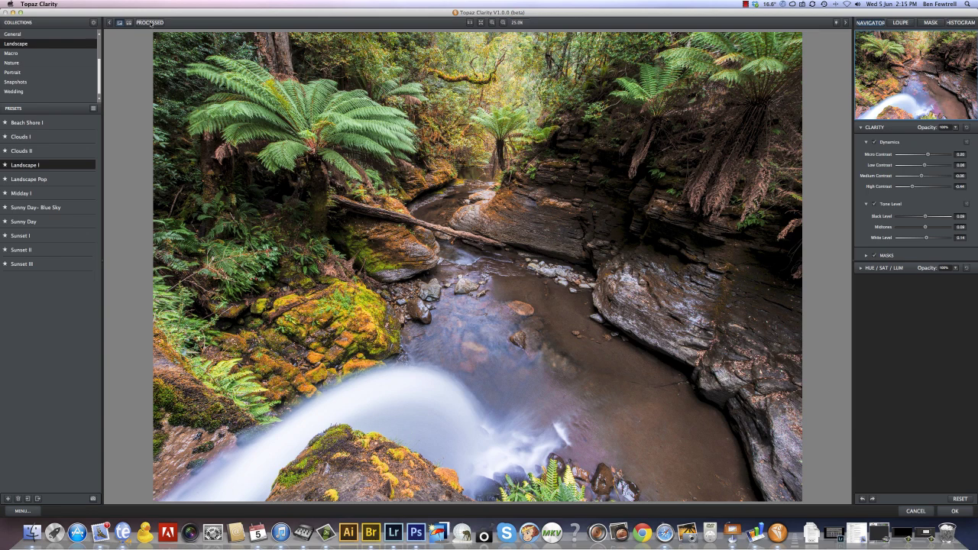
click(150, 23)
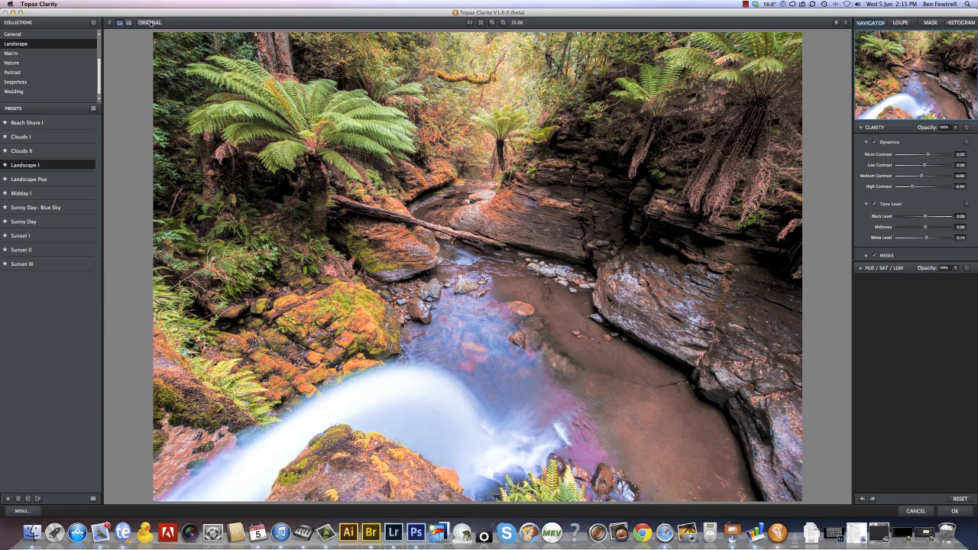
click(150, 23)
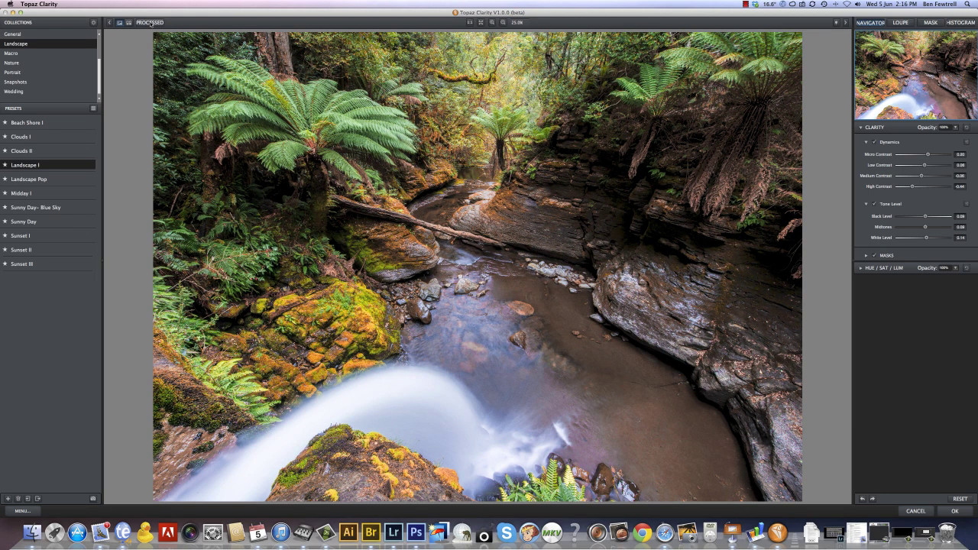
click(150, 23)
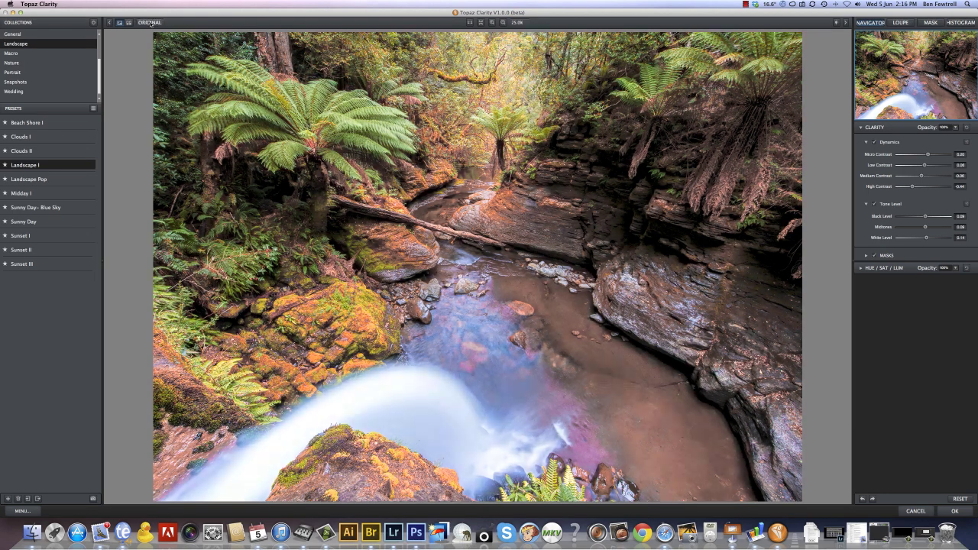
Step: Set High Contrast to about -0.20, lower the Black Level to just below zero, and apply the Clarity filter
click(927, 187)
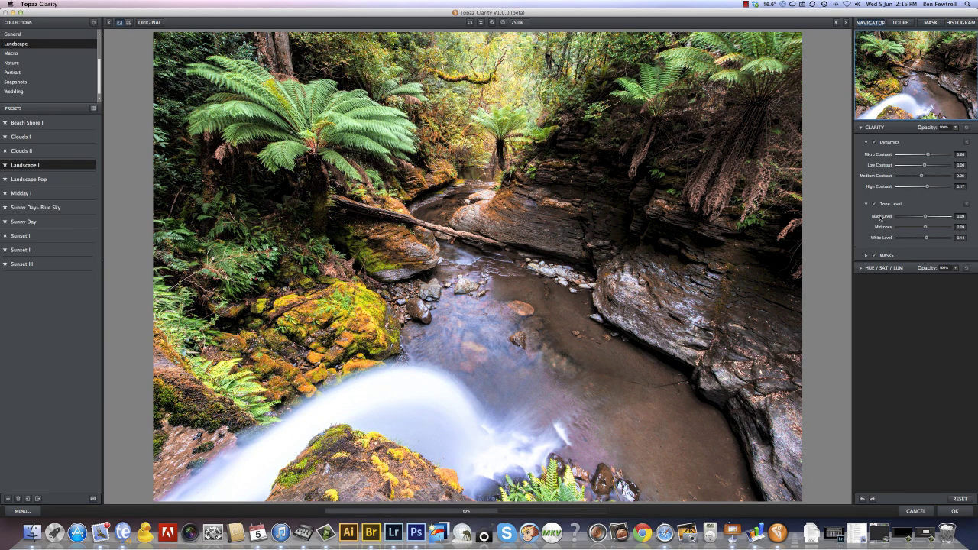
click(923, 186)
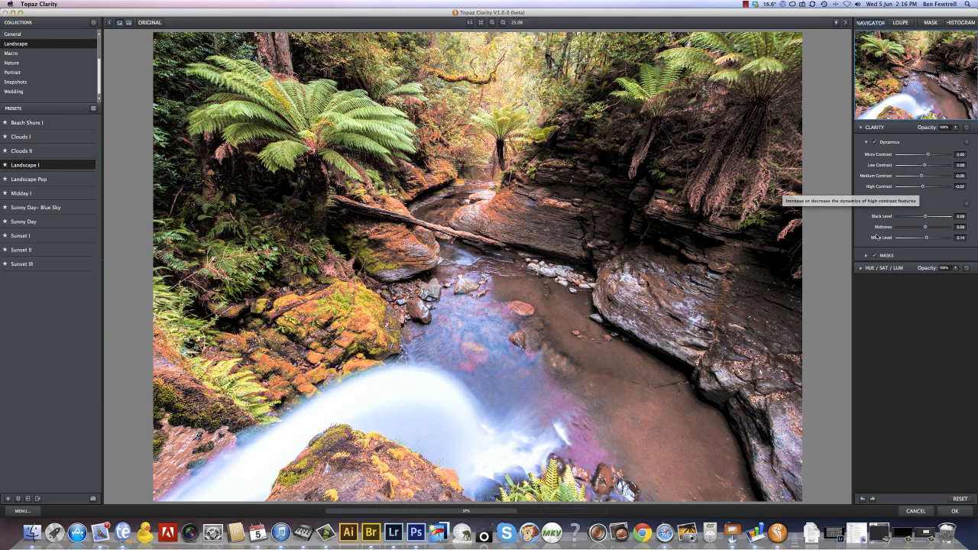
drag(925, 216, 919, 216)
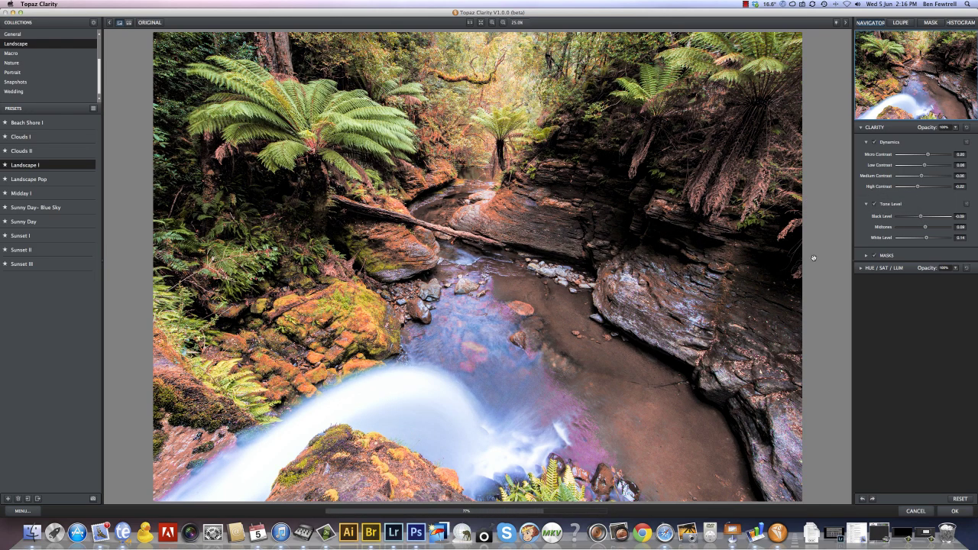
click(955, 510)
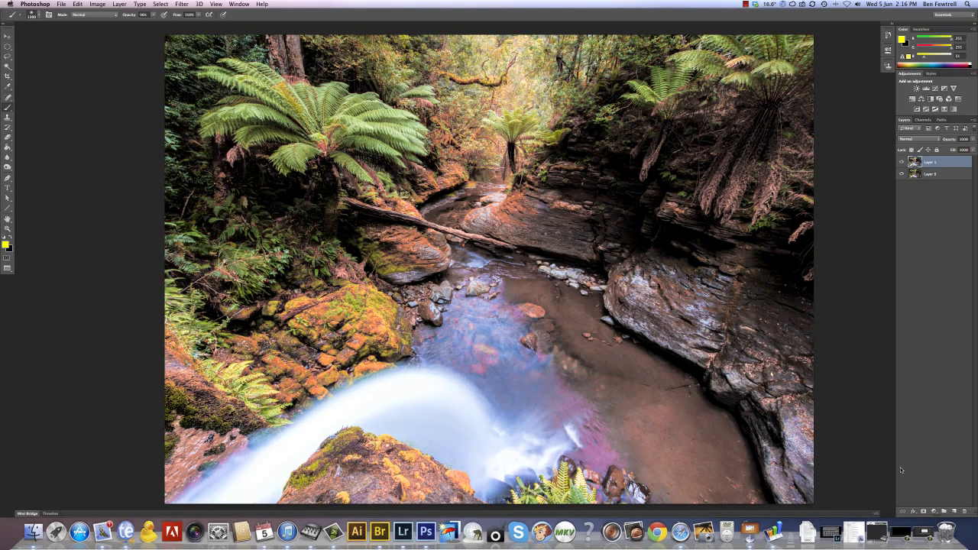
Step: Compare the photo with and without the Clarity effect by toggling Layer 1's visibility, and open Layer 0's name for editing
click(903, 162)
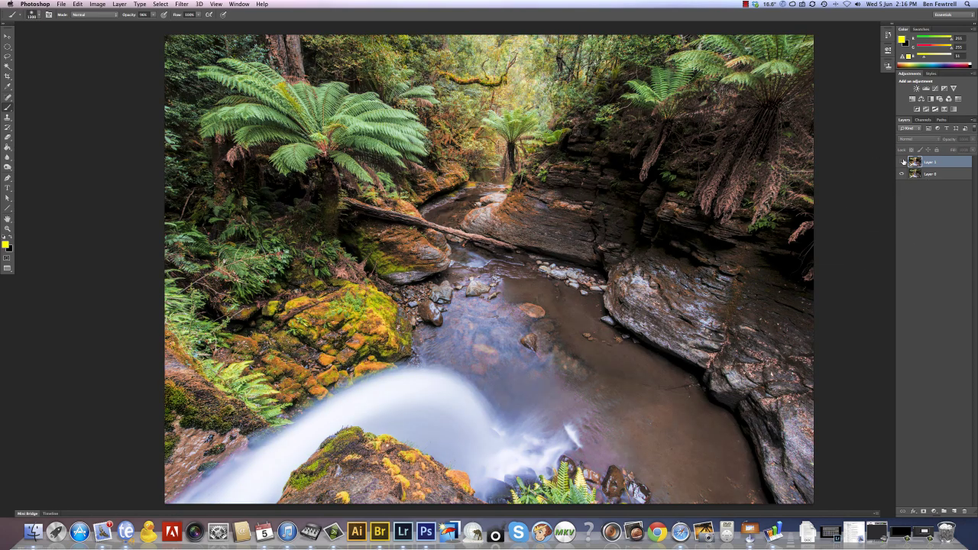
click(902, 162)
click(902, 162)
click(903, 161)
click(903, 161)
click(903, 162)
click(903, 161)
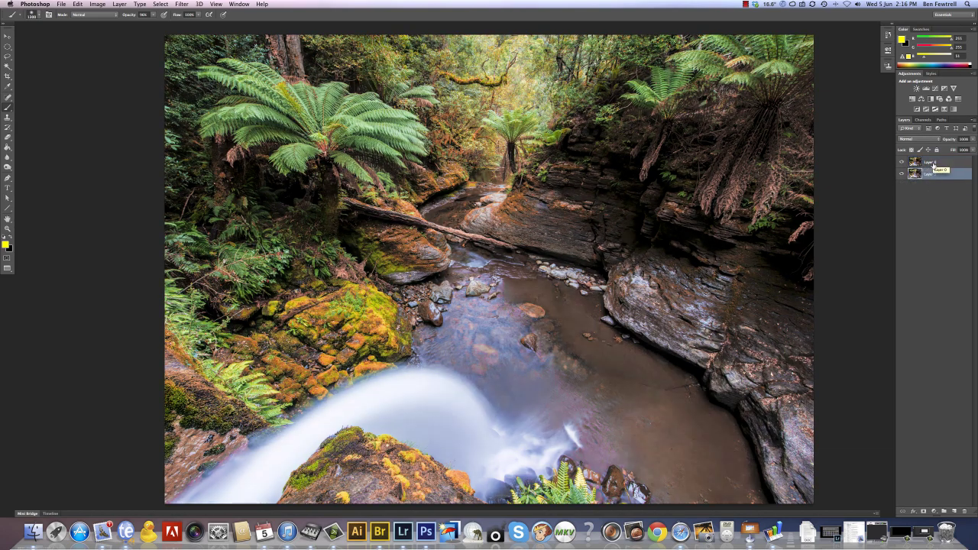
double_click(931, 162)
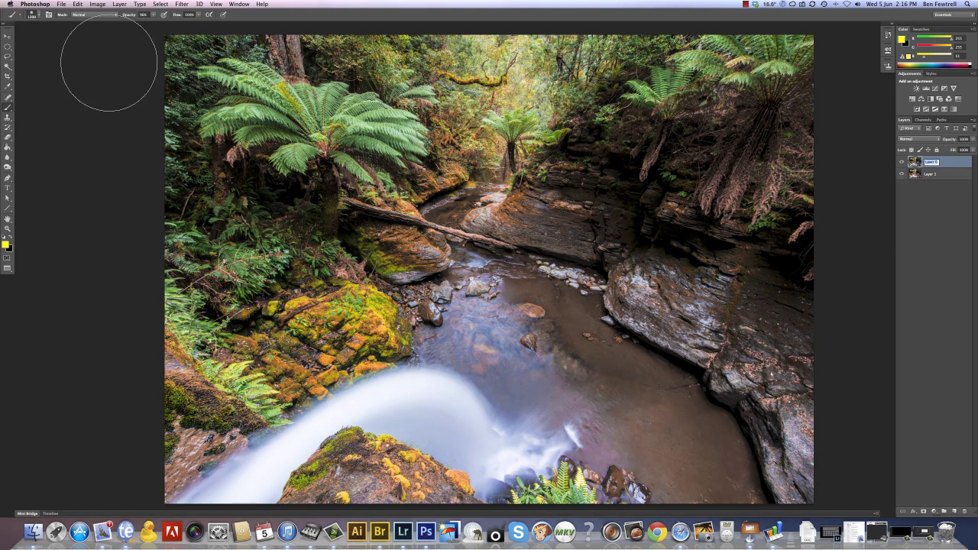
Step: Switch to Adobe Bridge and look through the photo thumbnails in the _001_Processing folder
click(382, 529)
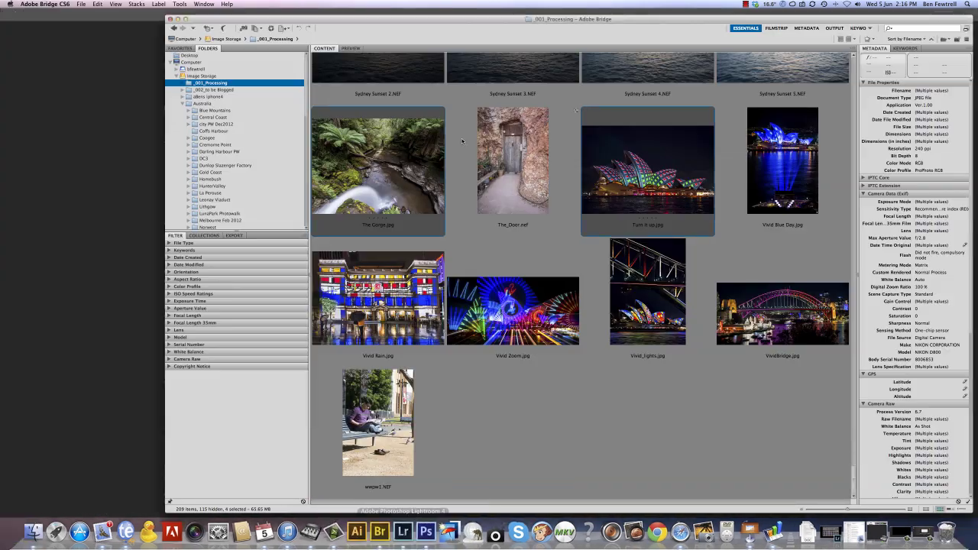
scroll(563, 210, up, 5)
scroll(563, 210, down, 3)
scroll(565, 215, up, 3)
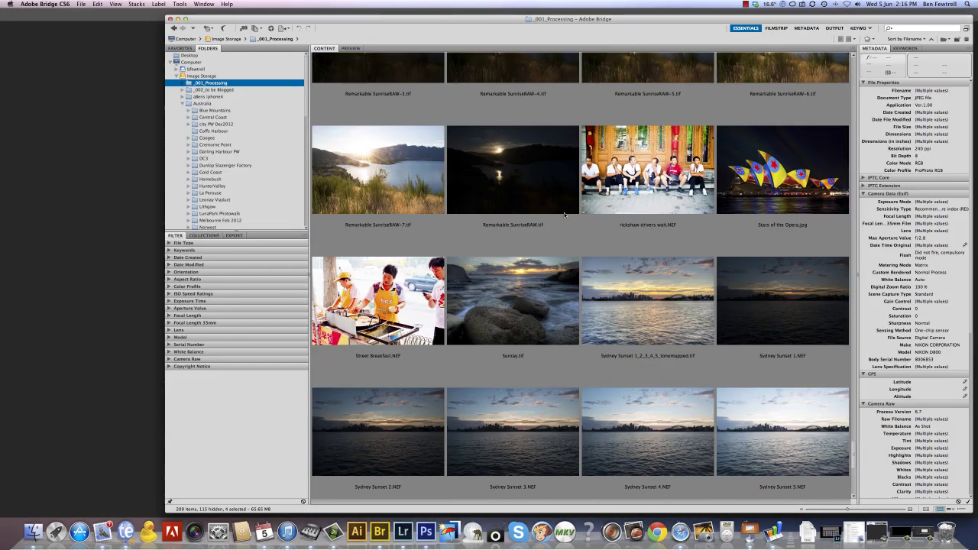
scroll(565, 214, down, 5)
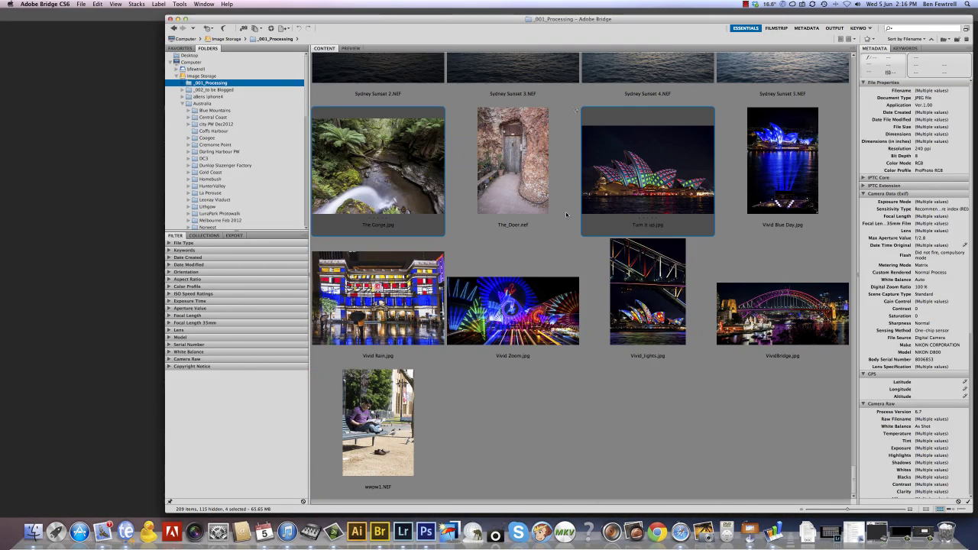
scroll(566, 215, up, 5)
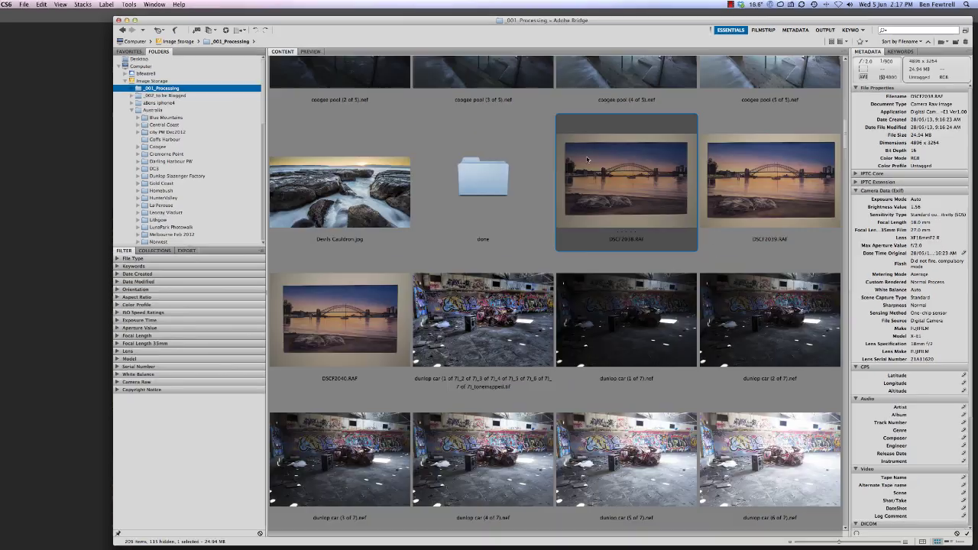
Step: Open Devils Cauldron.jpg from Bridge in Photoshop and launch the Topaz Clarity filter on it
click(356, 208)
double_click(340, 192)
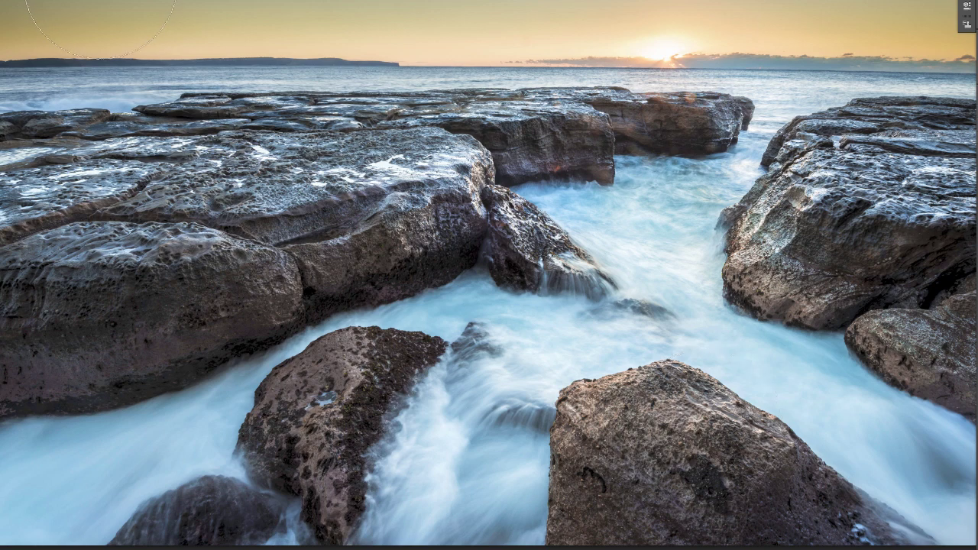
click(123, 0)
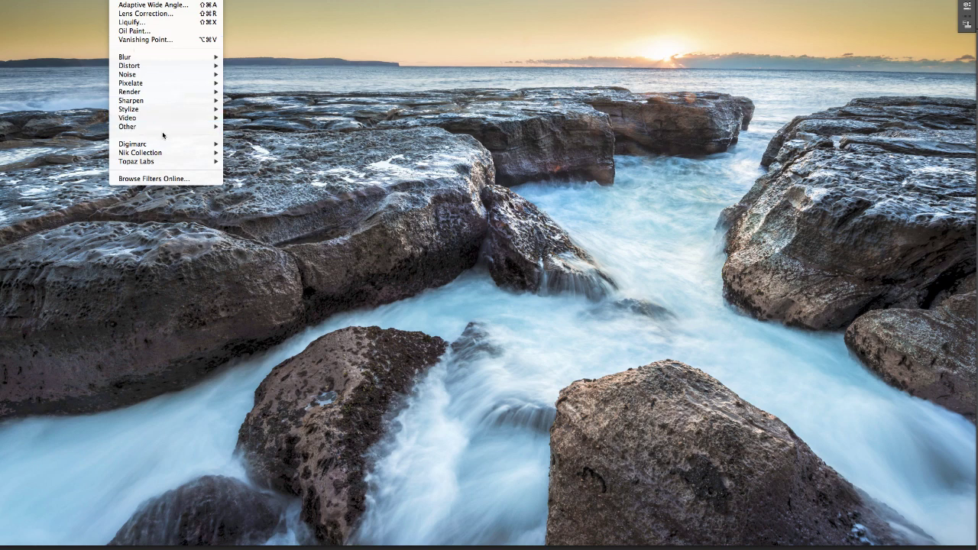
mouse_move(175, 162)
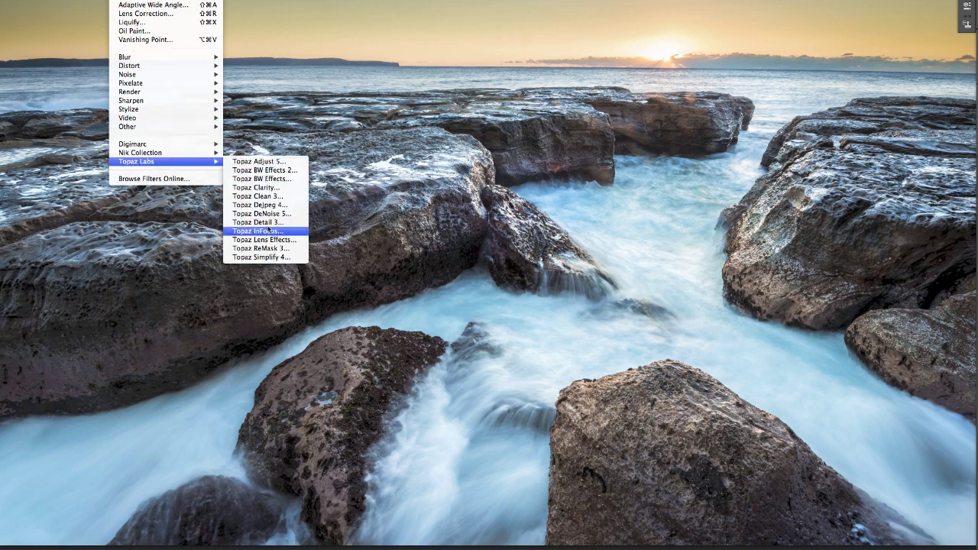
click(256, 187)
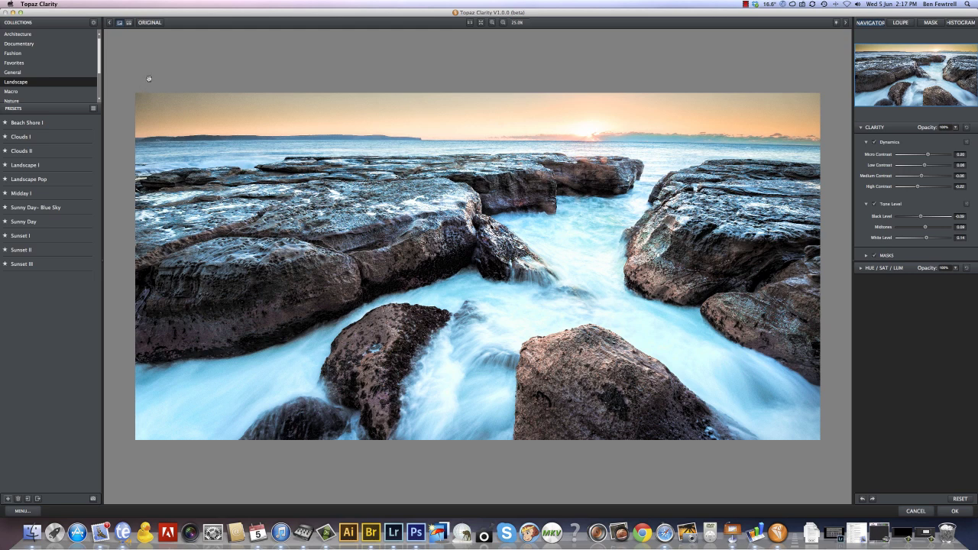
Step: Compare the original seascape with the processed version several times, and apply the Clarity filter
click(151, 23)
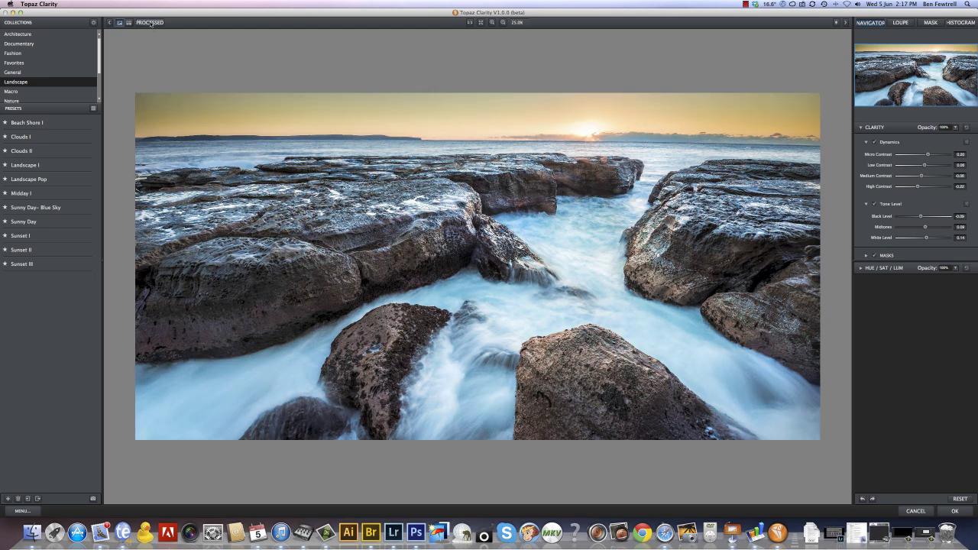
click(151, 23)
click(151, 23)
click(151, 23)
click(150, 23)
click(151, 23)
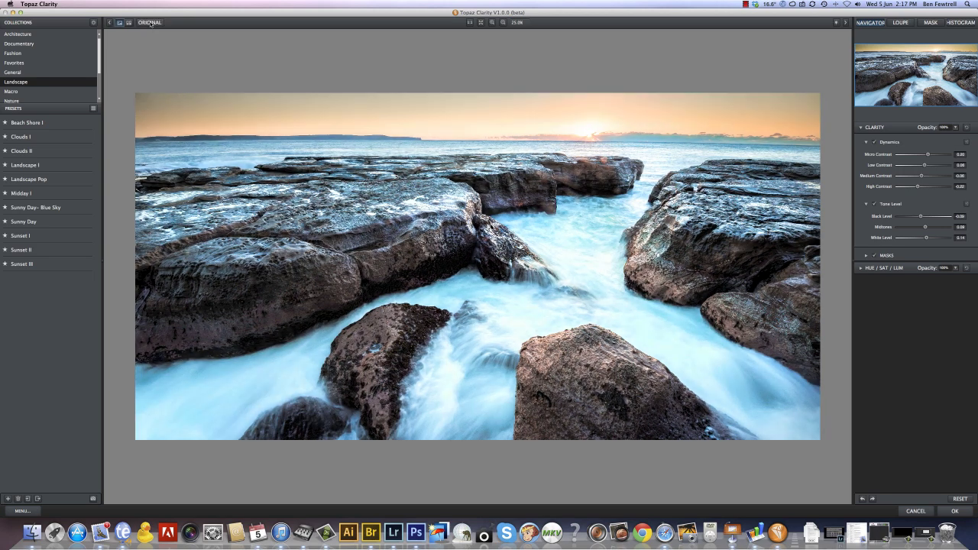
click(954, 511)
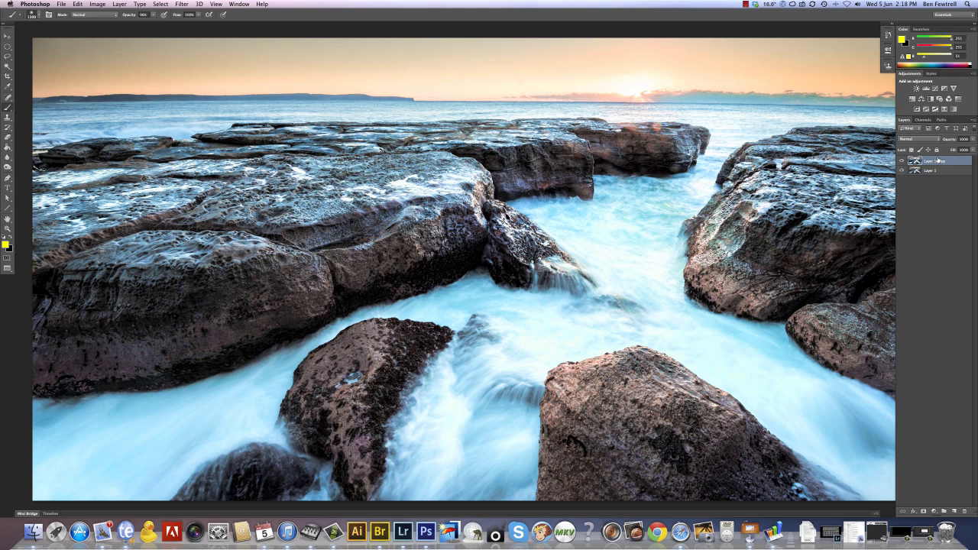
Step: Move the unfiltered Layer 1 above Layer 1 copy and toggle its visibility to compare the photo with and without Clarity
drag(932, 170, 929, 161)
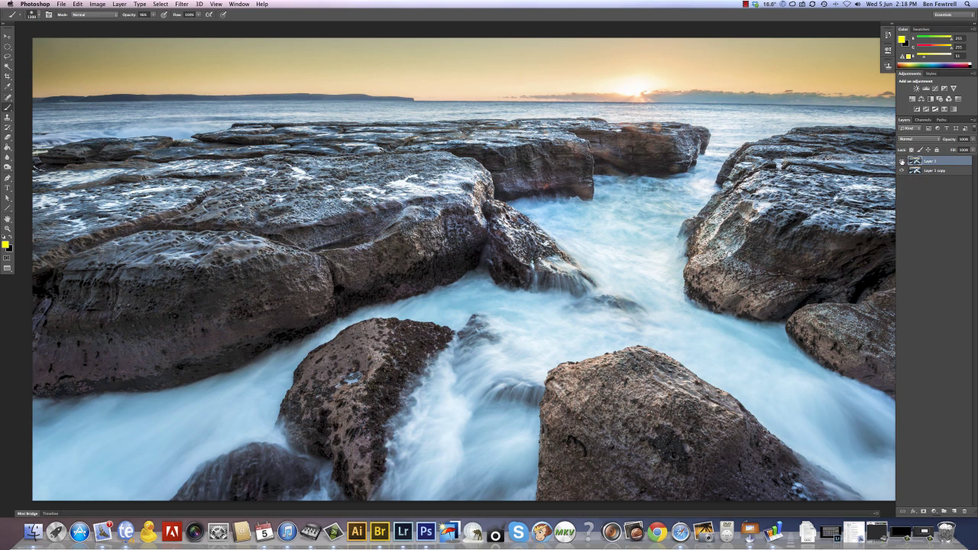
click(901, 161)
click(902, 161)
click(901, 161)
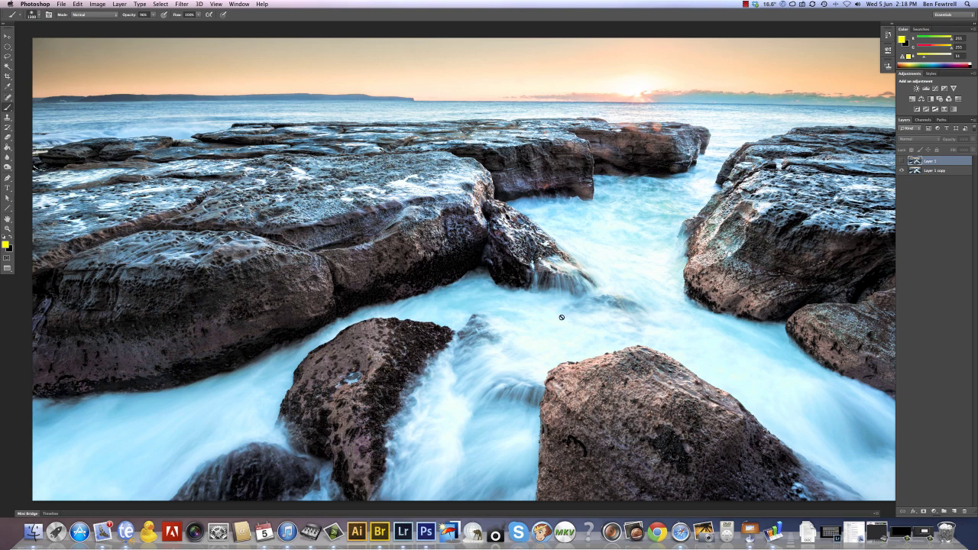
click(900, 161)
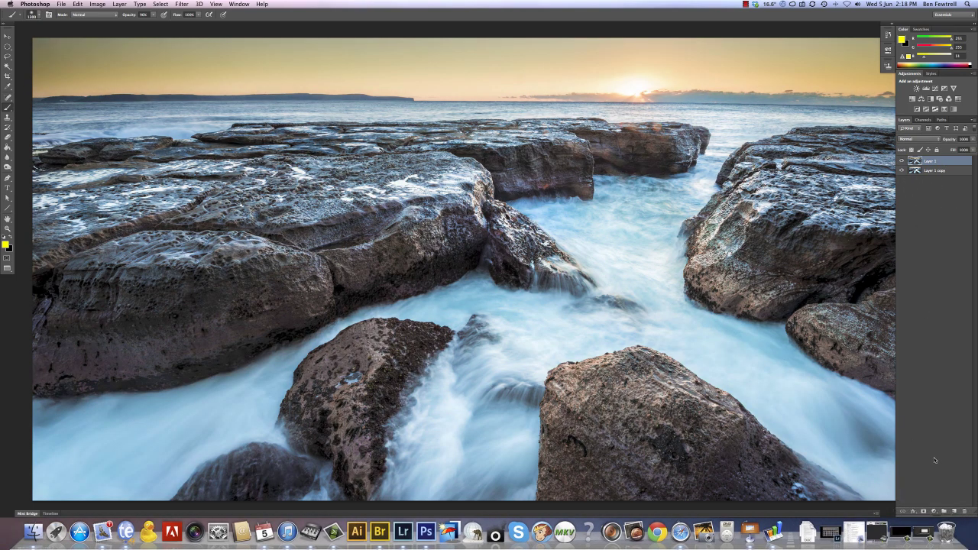
Step: Add a layer mask to Layer 1, lower the brush opacity to about 43%, and paint black over the rocks and foreground water
click(923, 511)
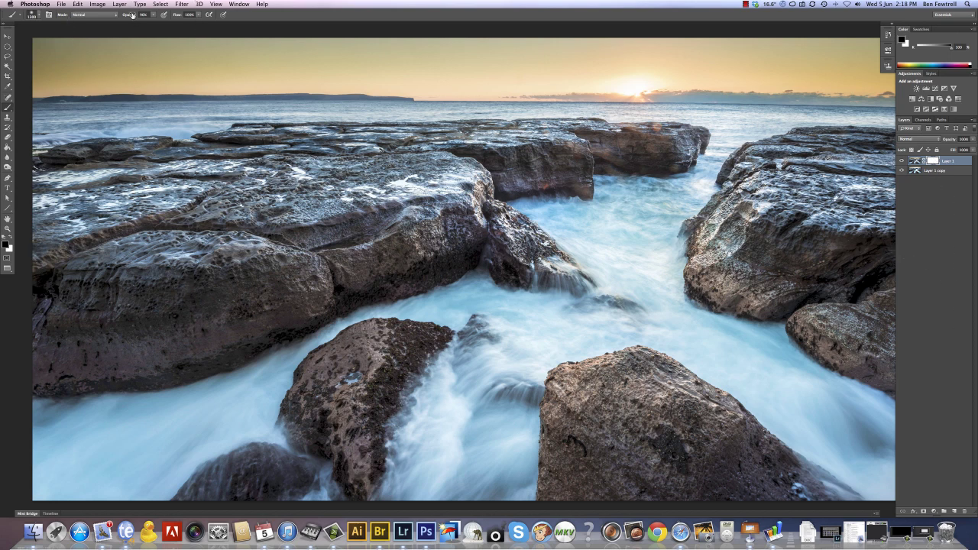
drag(132, 15, 111, 15)
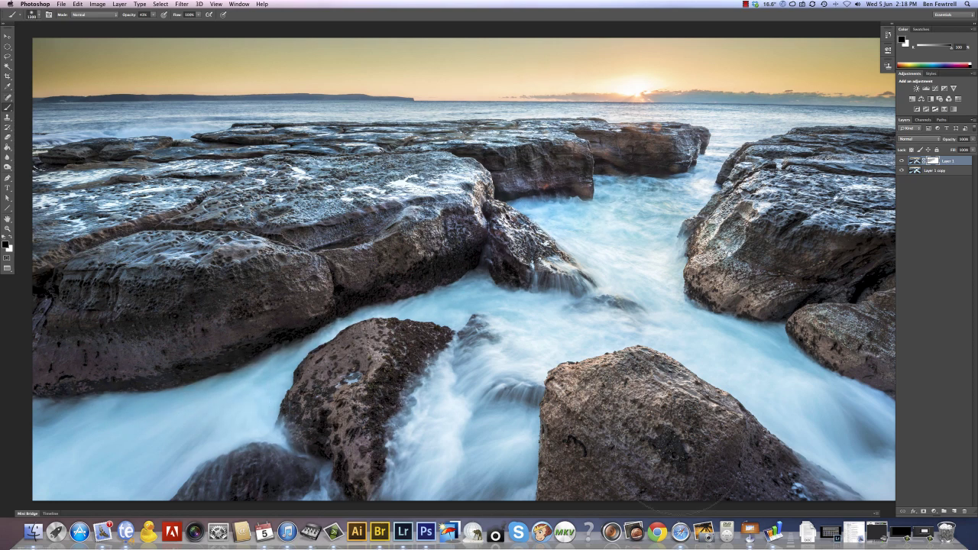
mouse_move(682, 451)
mouse_down()
mouse_move(636, 252)
mouse_move(768, 208)
mouse_up()
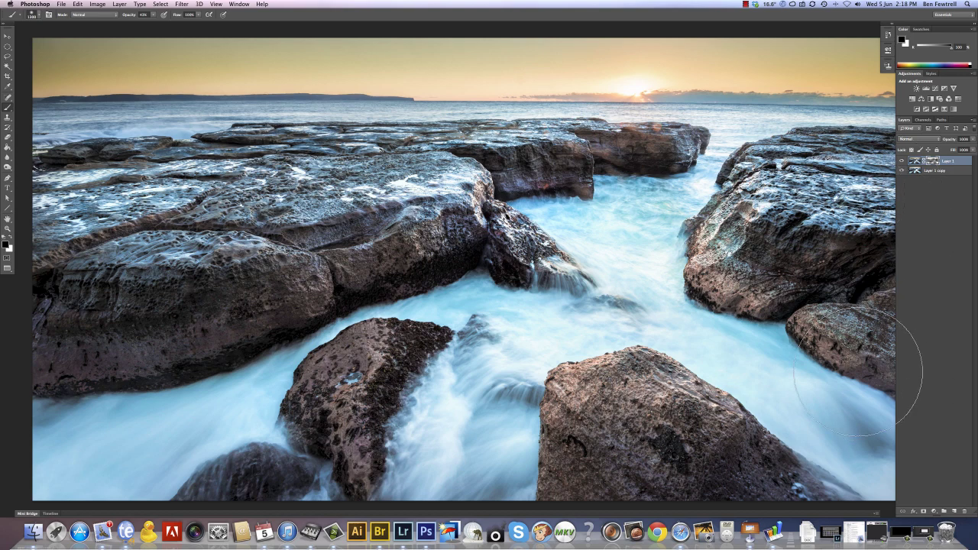
Step: Check the painted areas of Layer 1's mask with the red overlay, and merge Layer 1 into the layer below
key(backslash)
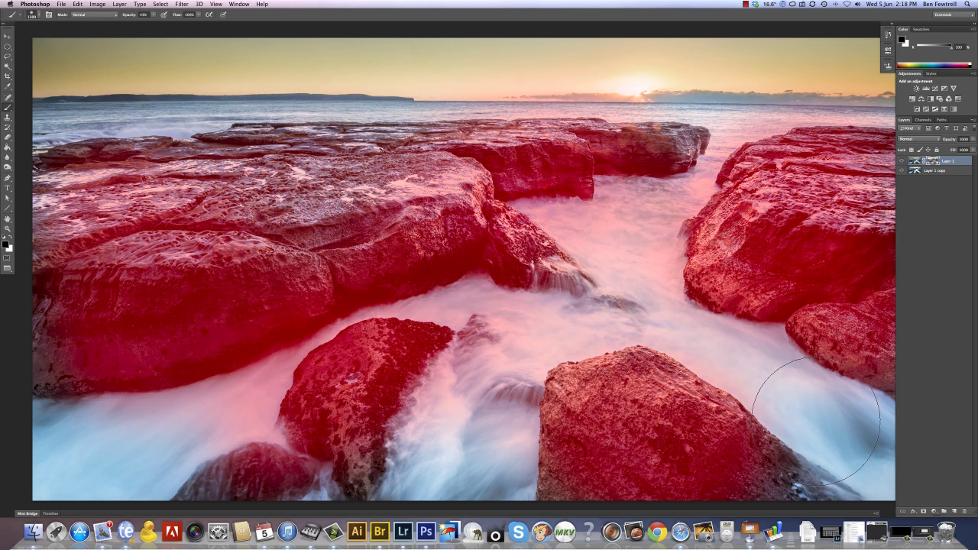
key(backslash)
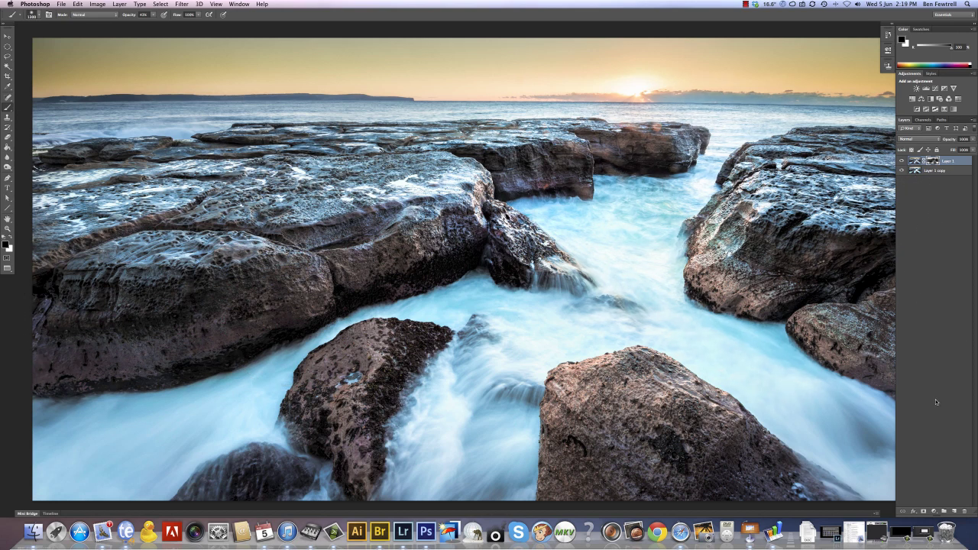
key(super+e)
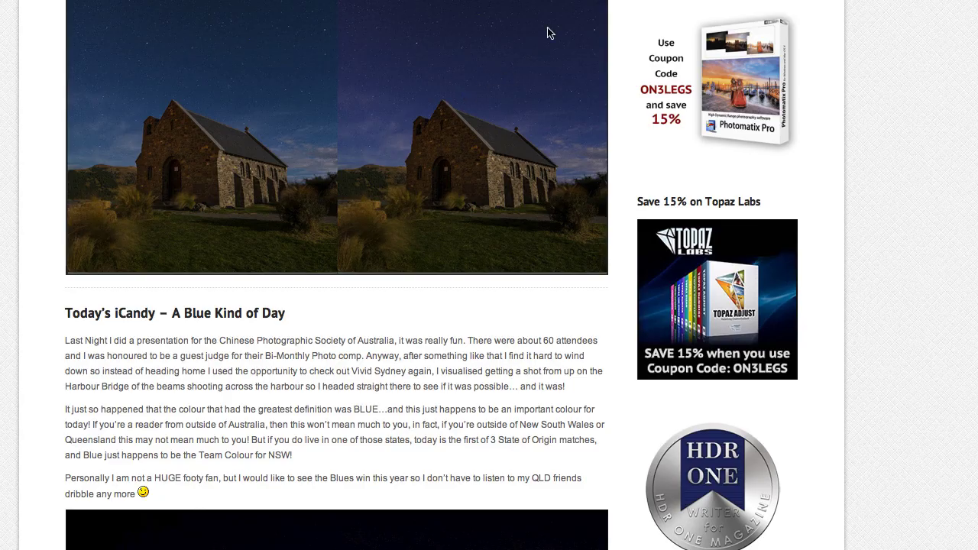
Step: Switch to the web browser and look through the blog article's Topaz Clarity section and the Topaz Labs product price list
scroll(718, 321, up, 5)
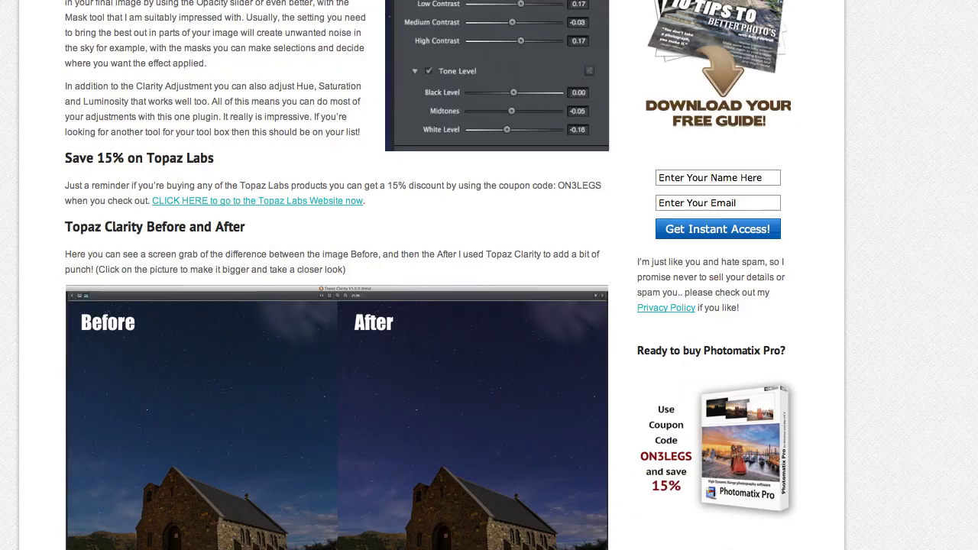
scroll(657, 390, down, 5)
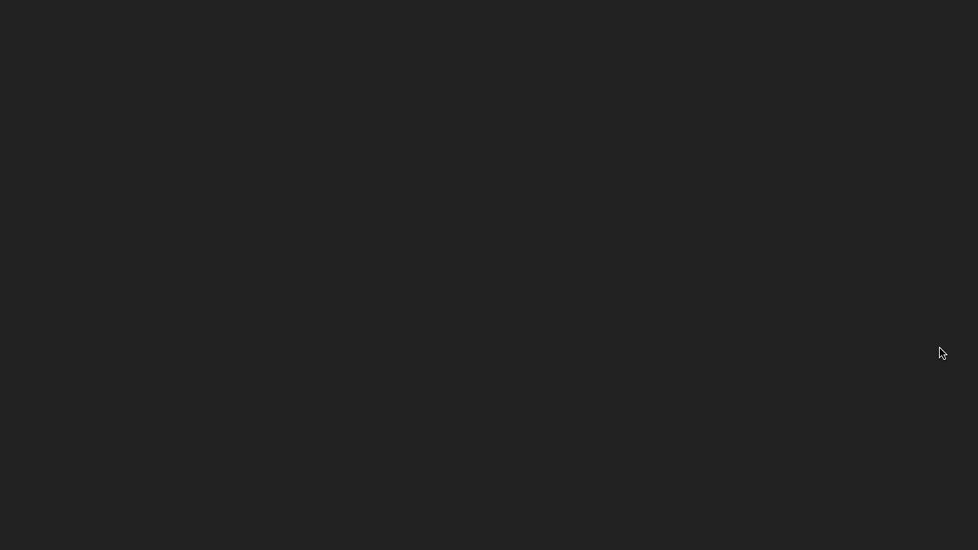
scroll(868, 458, down, 1)
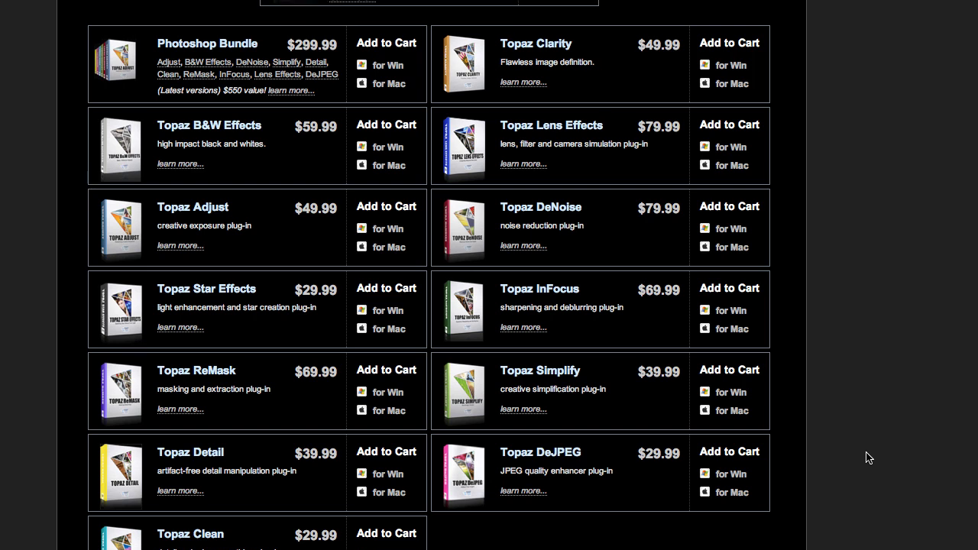